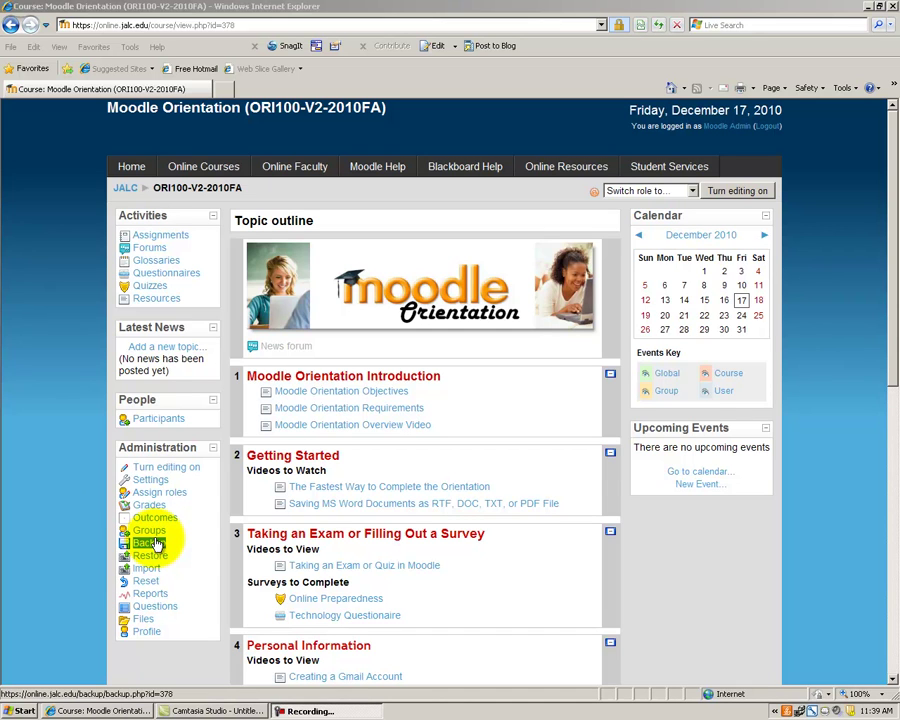
Step: Open the backup setup for the Moodle Orientation course and include user data for all activities
left_click(150, 543)
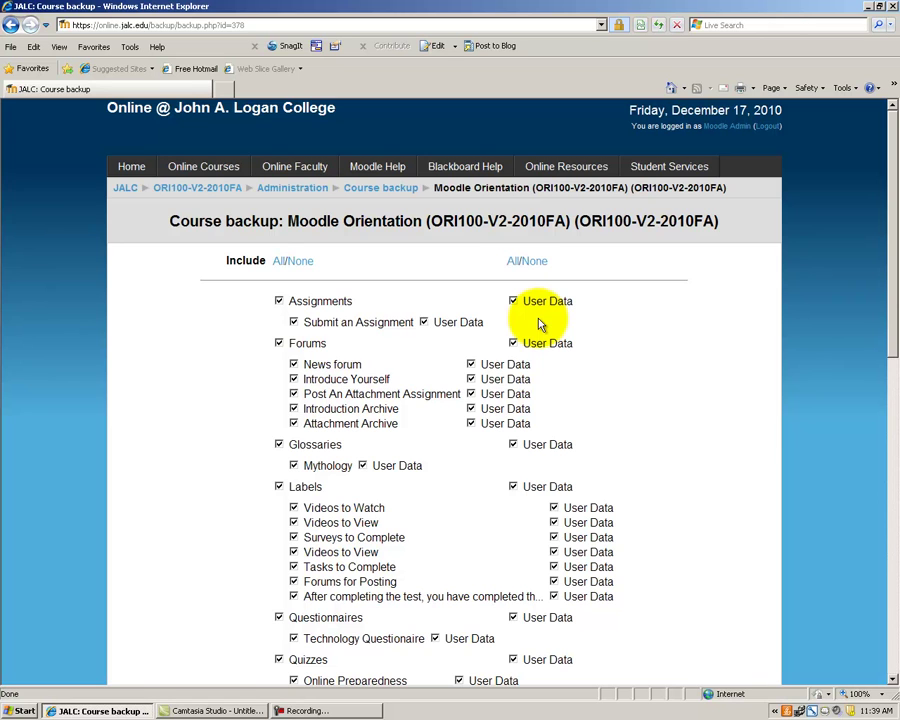
scroll(538, 322, "down", 5)
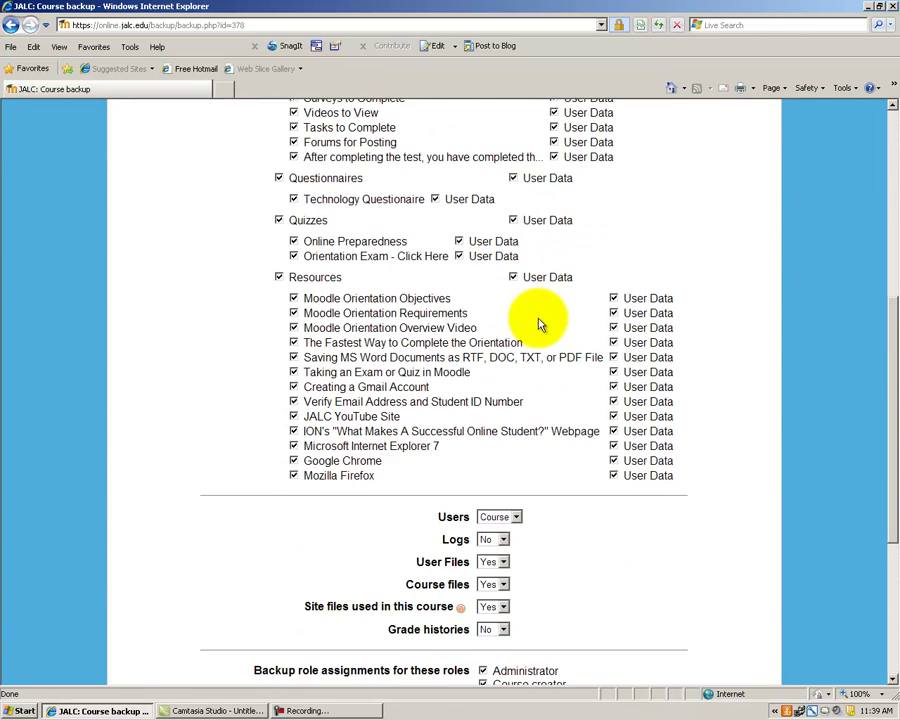
scroll(538, 322, "up", 5)
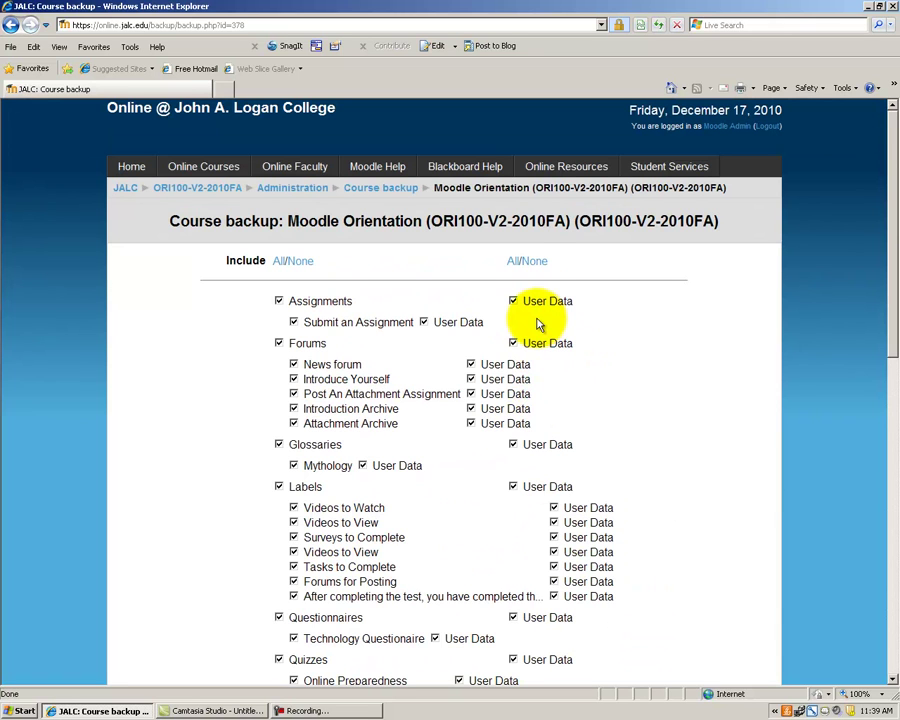
left_click(536, 262)
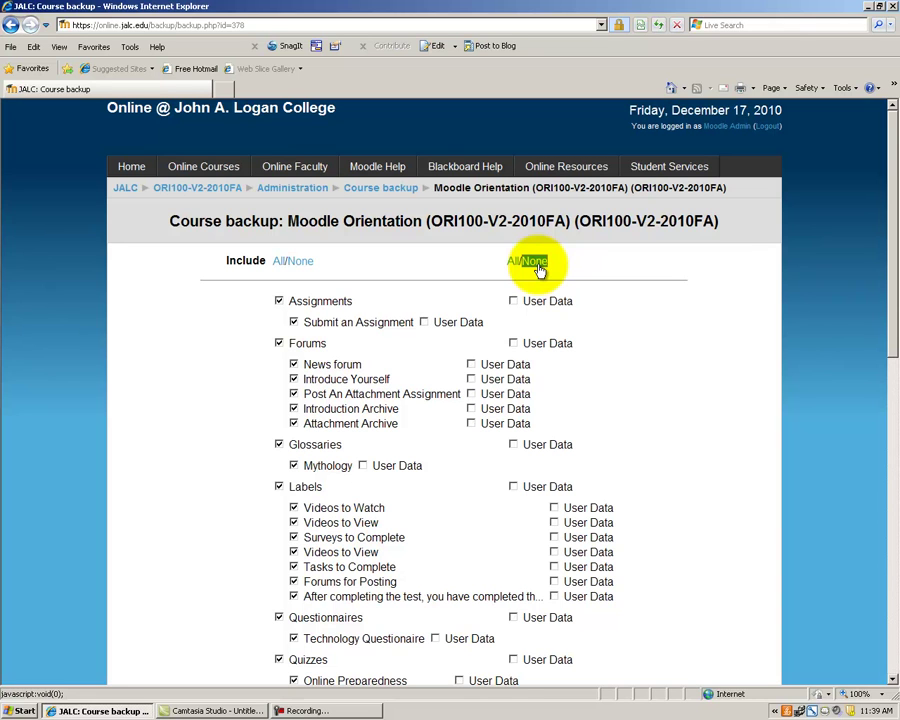
left_click(512, 261)
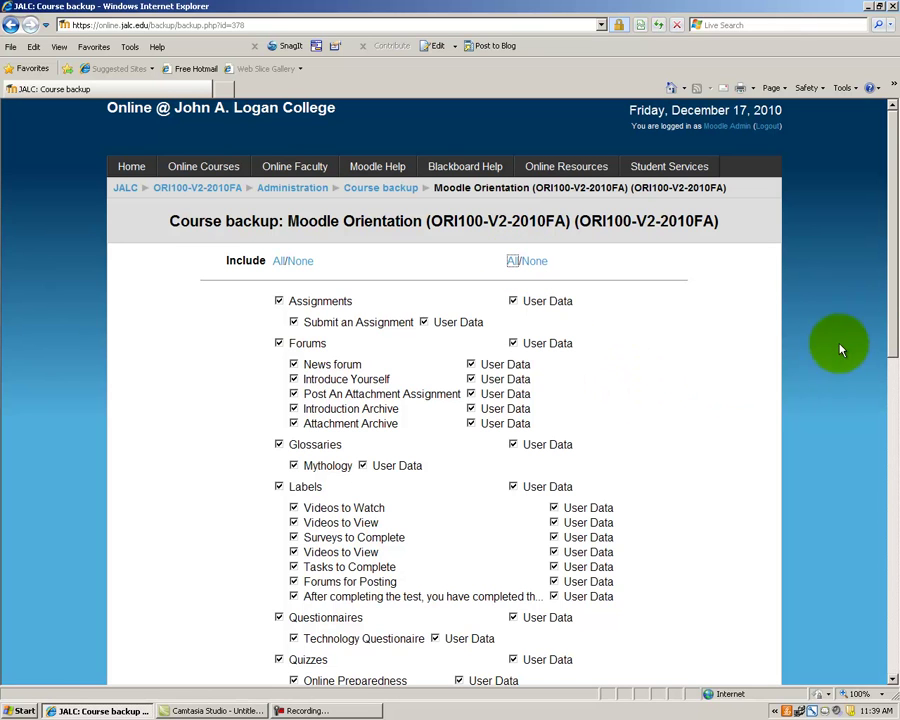
Step: Keep Users at Course and set both Logs and Grade histories to Yes for the backup
left_click_drag(891, 313, 872, 560)
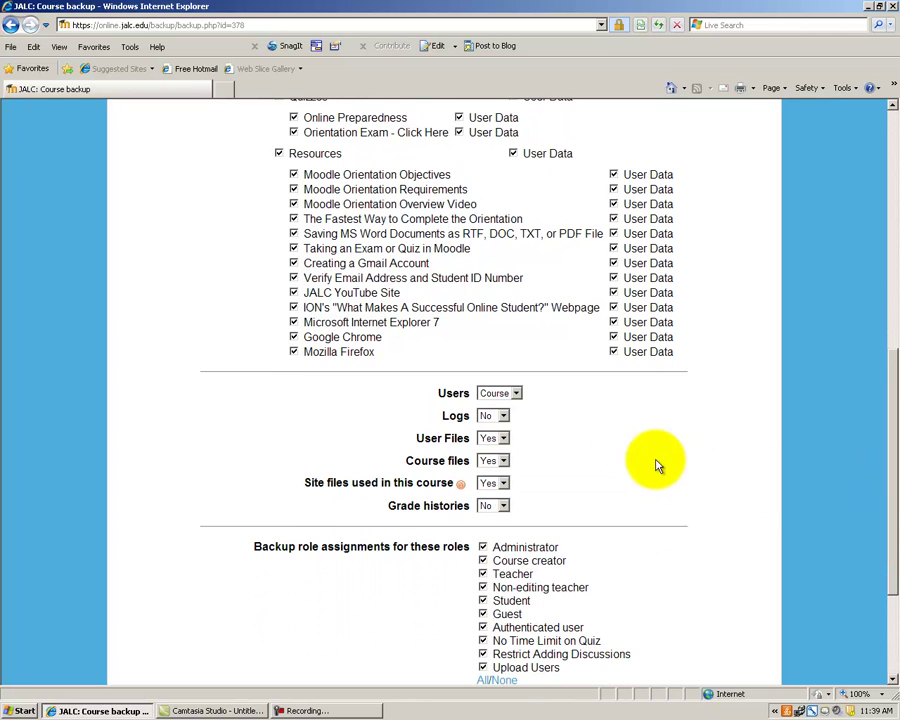
left_click(516, 394)
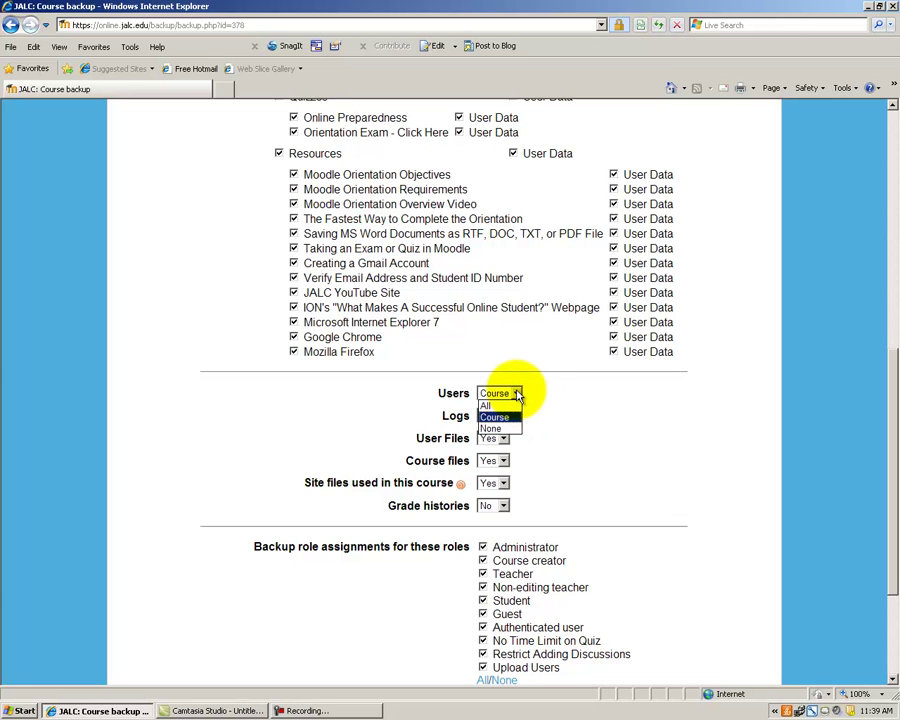
left_click(541, 392)
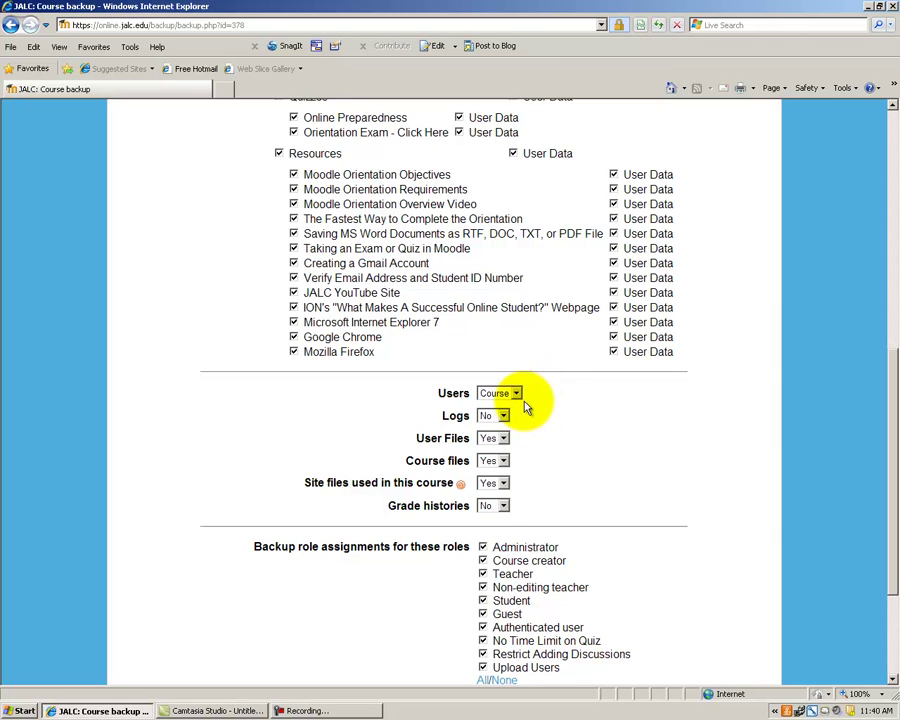
left_click(504, 417)
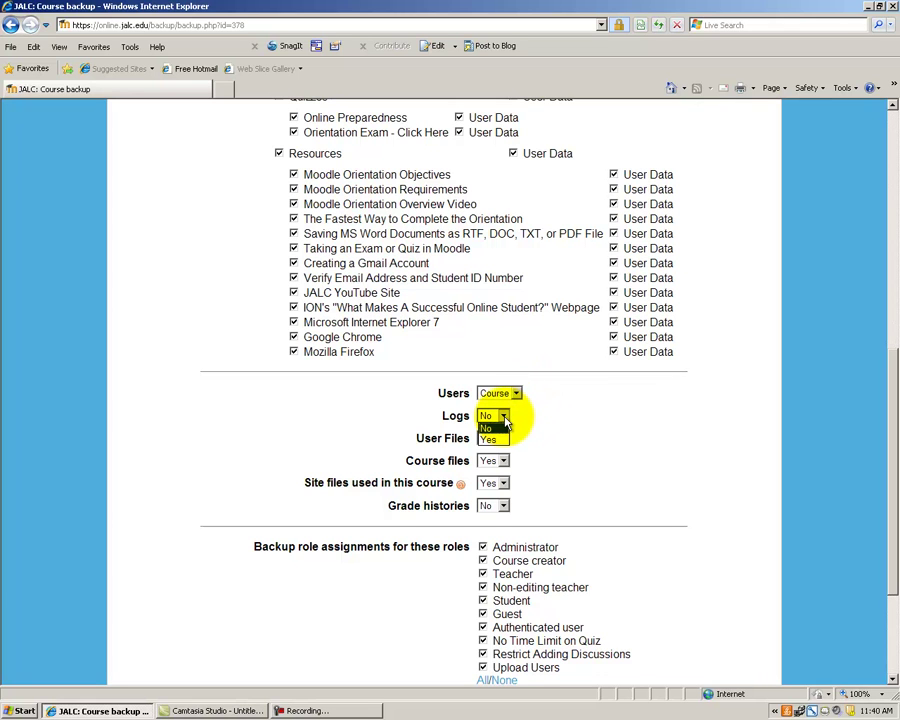
left_click(500, 437)
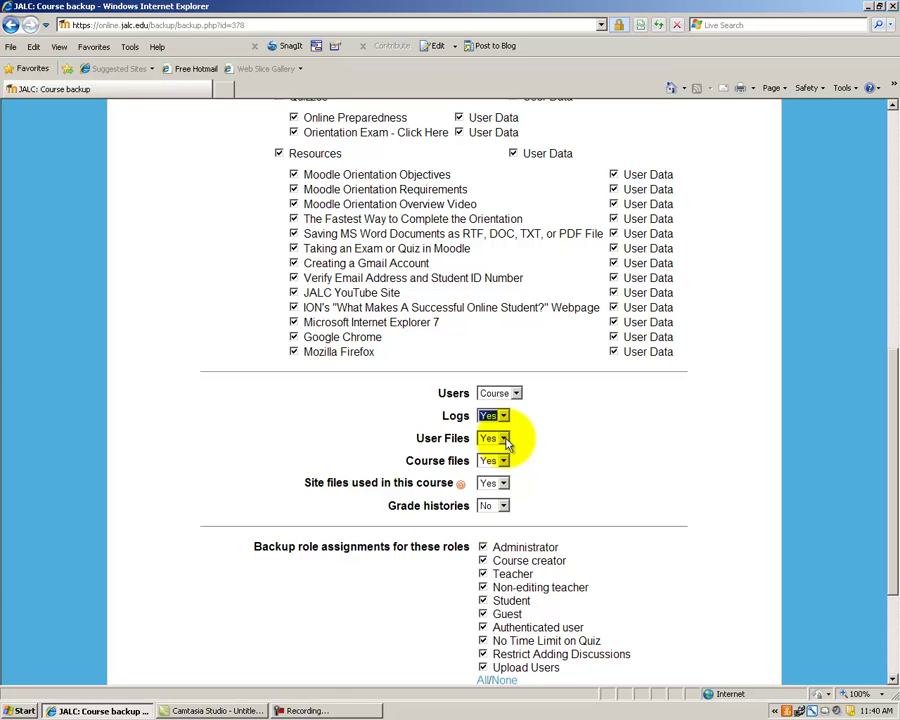
left_click(505, 507)
left_click(500, 529)
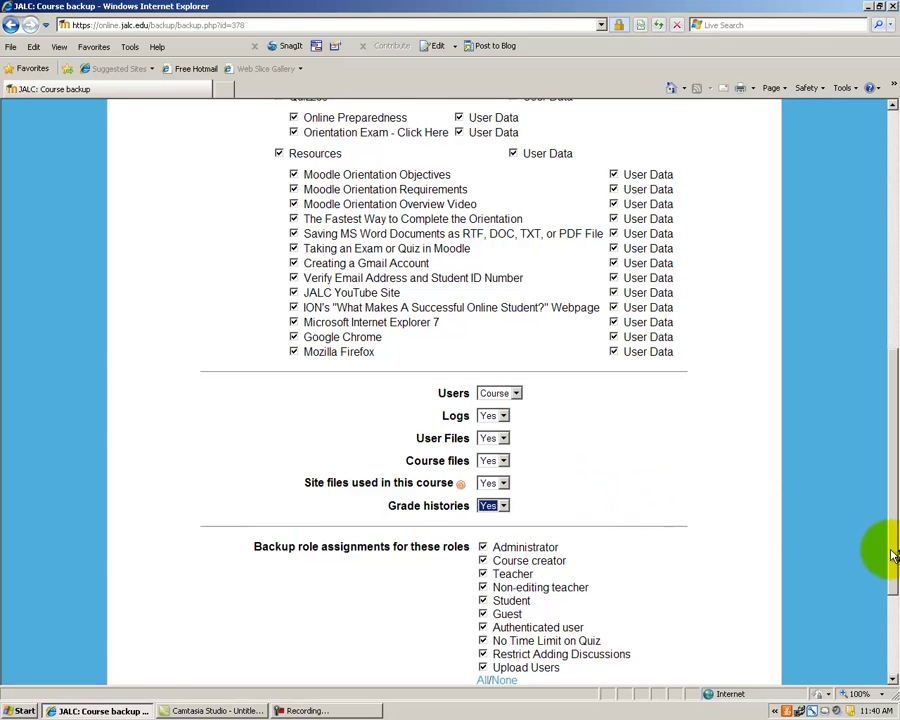
Step: Accept the backup with all role assignments selected and run it under the default zip file name
left_click_drag(893, 556, 893, 636)
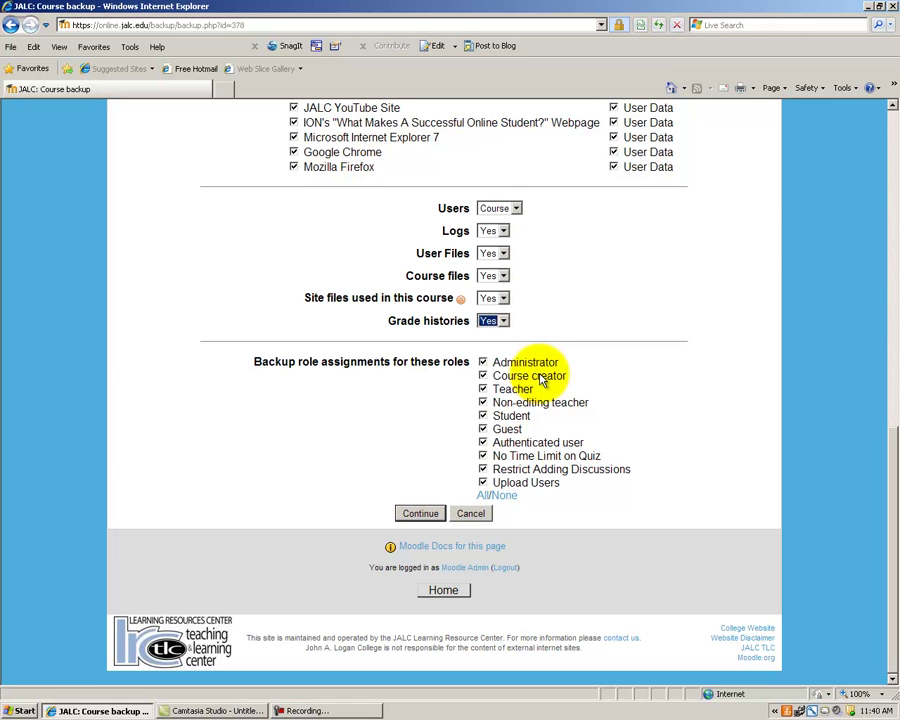
left_click(420, 514)
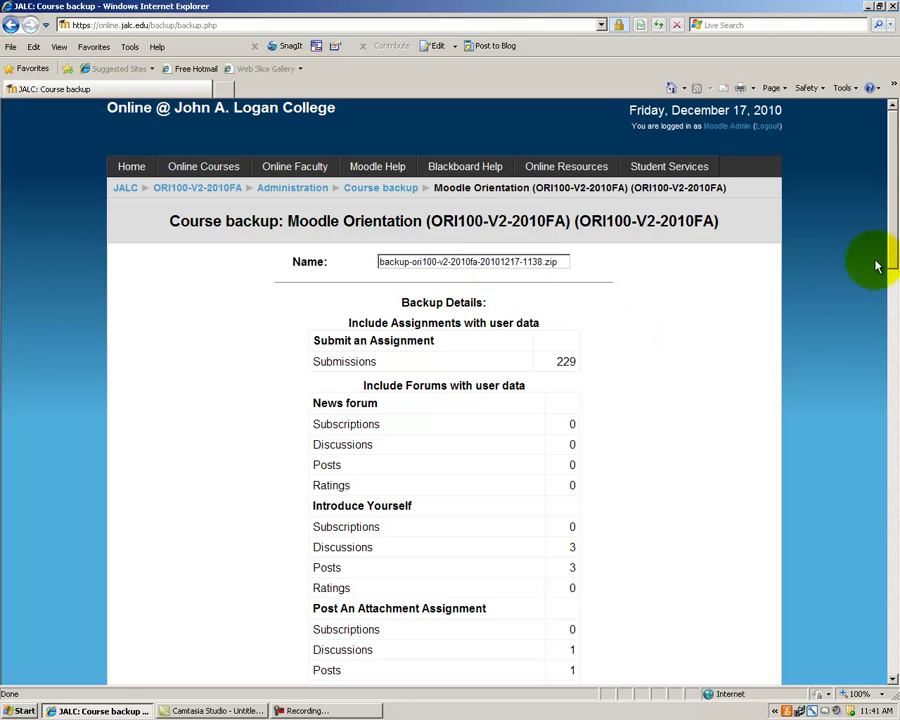
left_click_drag(893, 233, 892, 568)
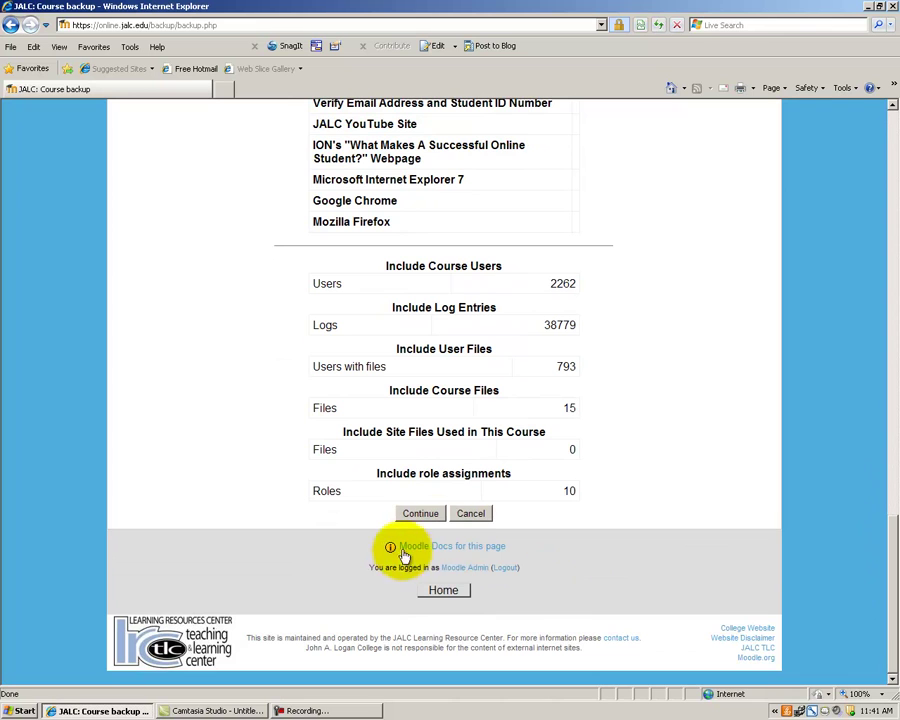
left_click(421, 514)
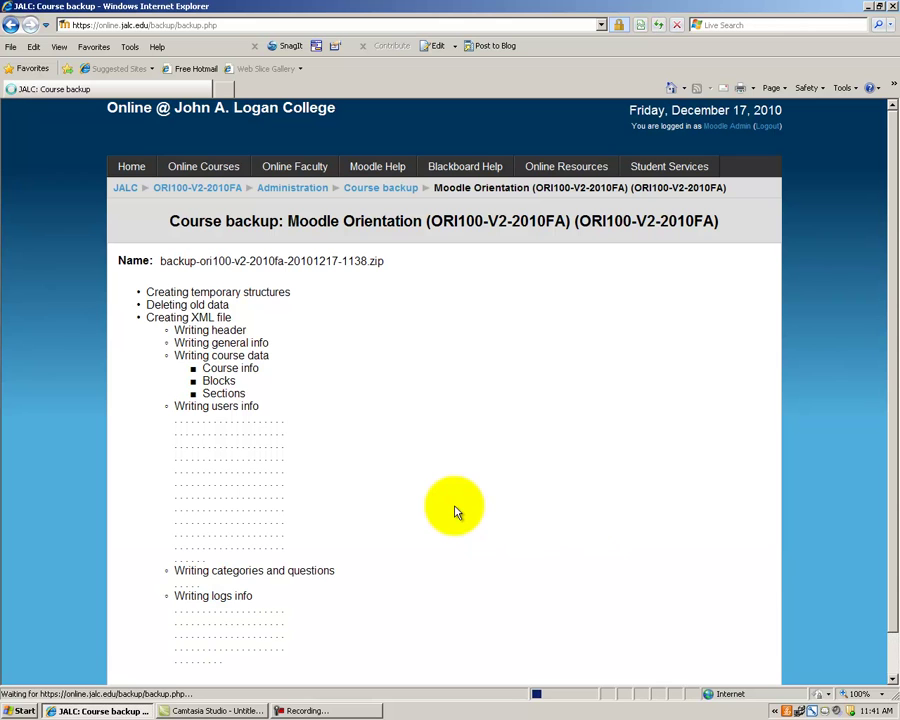
Step: Follow the backup's progress log to its end and continue to the course's backupdata folder
scroll(455, 512, "down", 1)
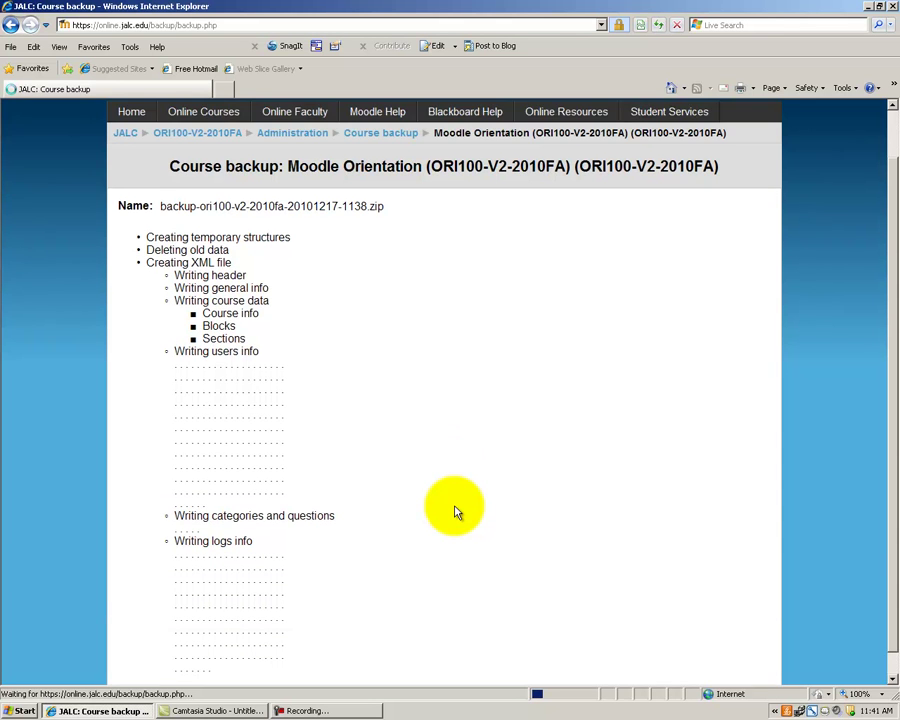
scroll(455, 512, "down", 1)
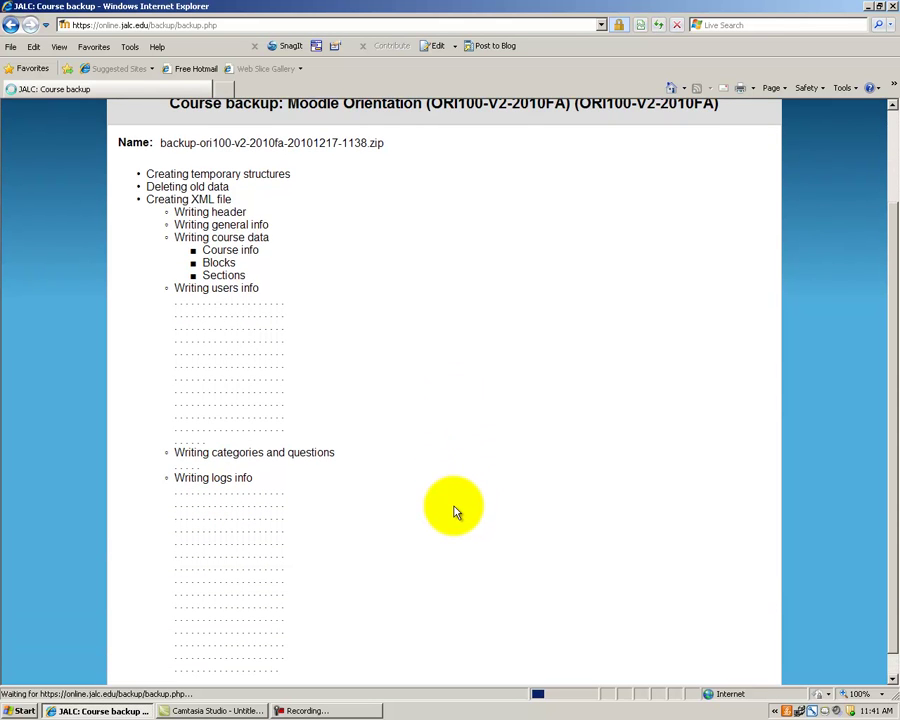
scroll(455, 512, "down", 1)
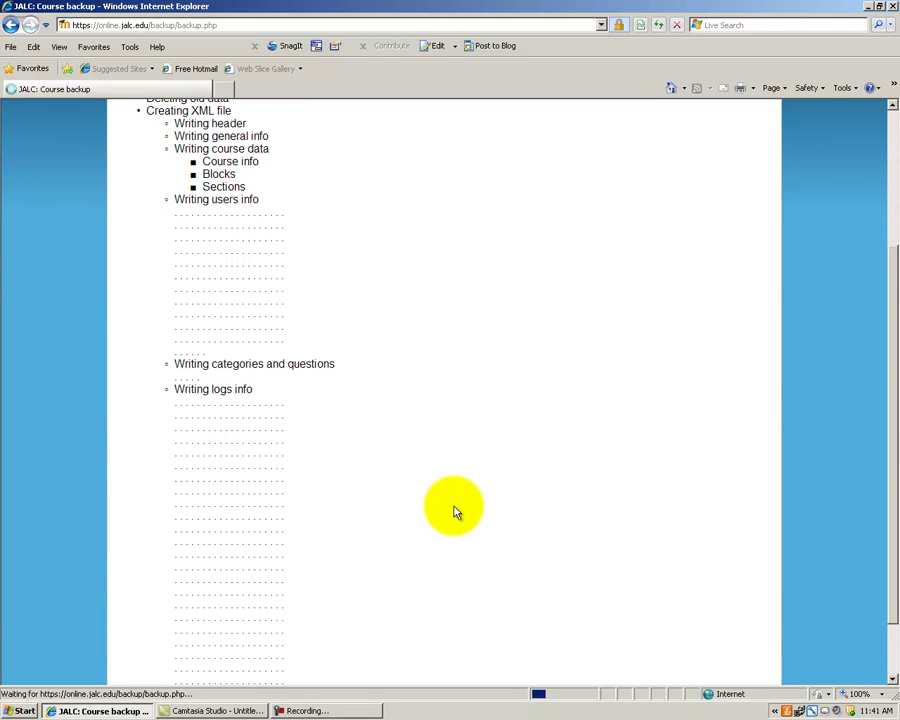
scroll(455, 512, "down", 1)
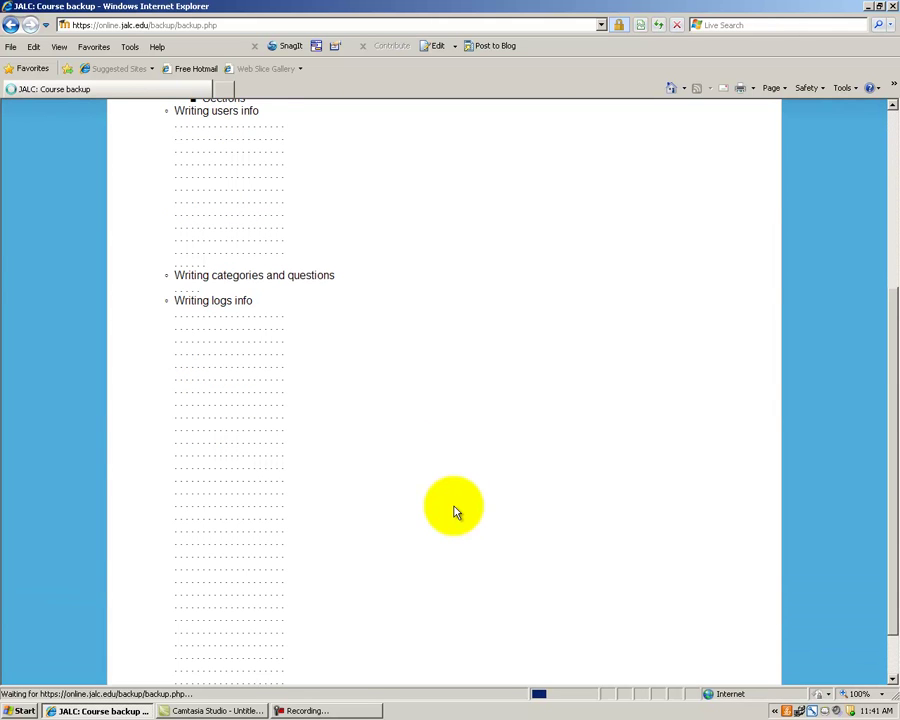
scroll(455, 512, "down", 1)
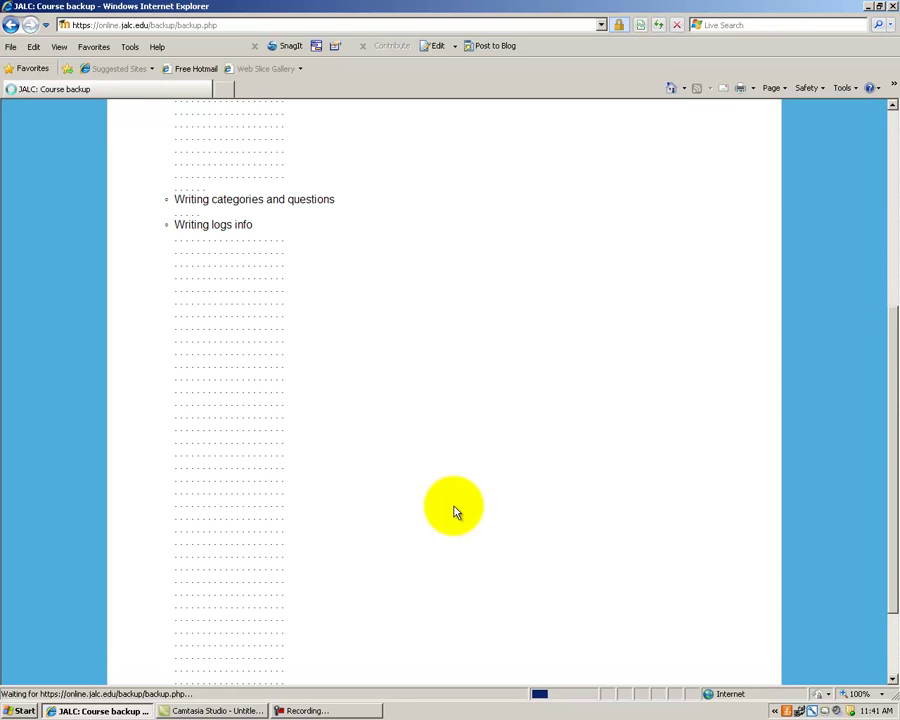
scroll(455, 512, "down", 2)
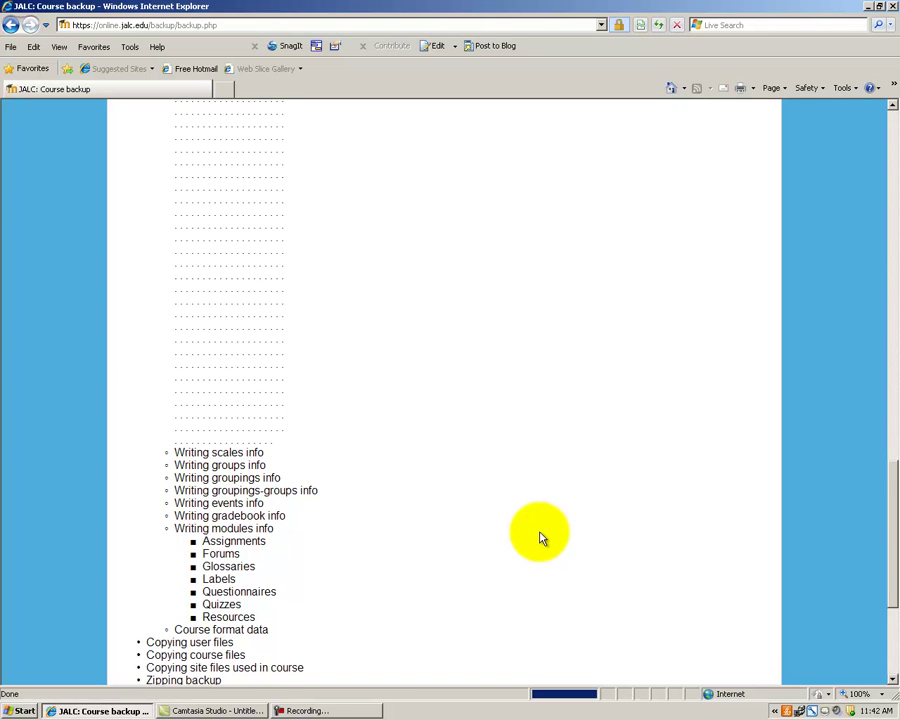
scroll(540, 538, "down", 4)
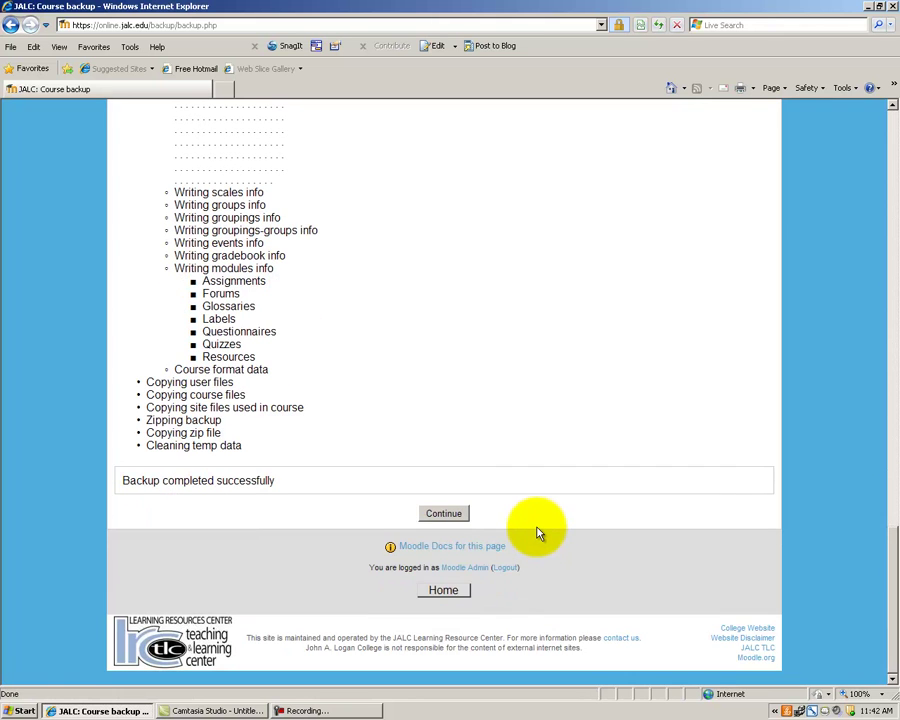
left_click(446, 515)
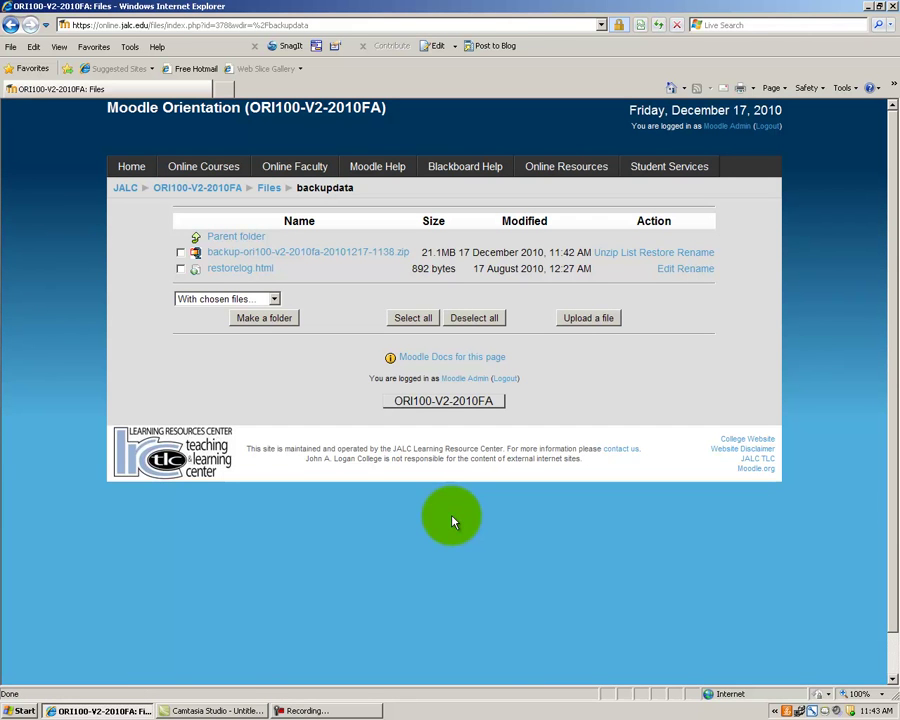
left_click(266, 190)
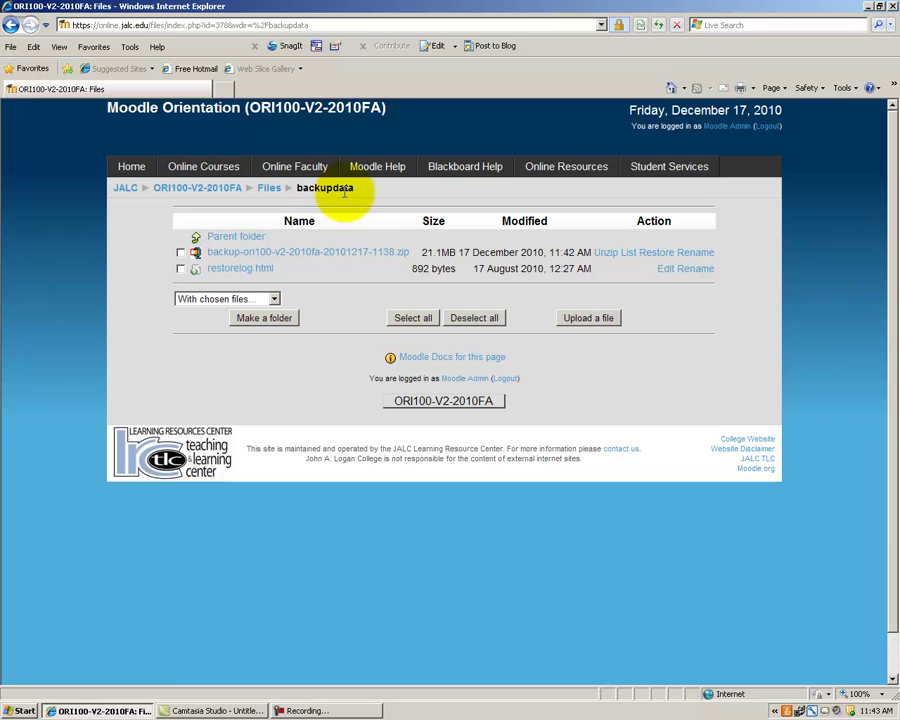
double_click(345, 255)
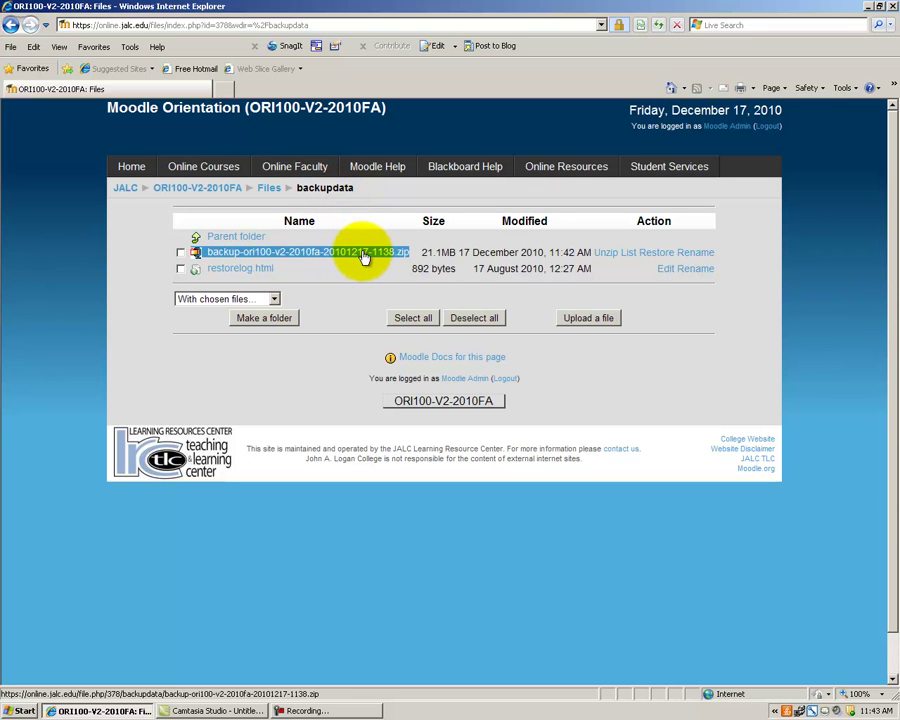
left_click(497, 255)
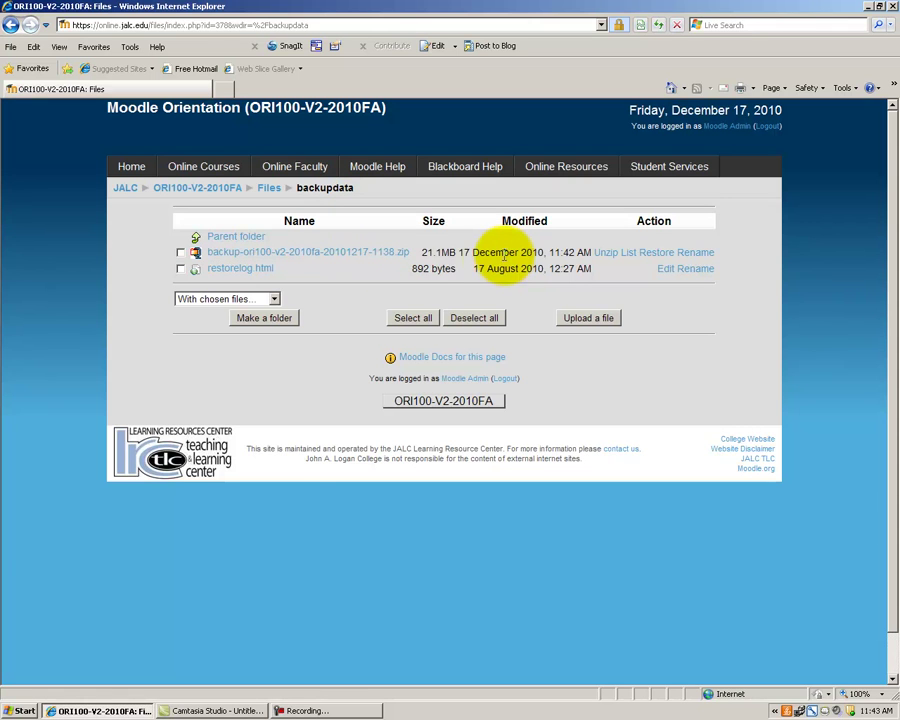
left_click(607, 255)
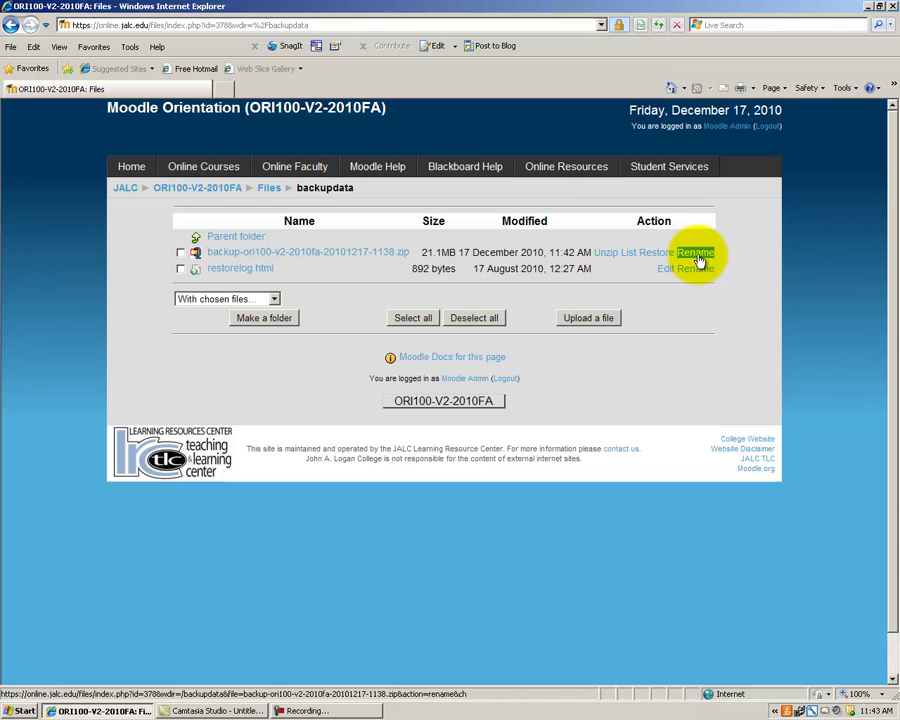
Step: Download backup-ori100-v2-2010fa-20101217-1138.zip to the Desktop and return to the backupdata file list
left_click(380, 254)
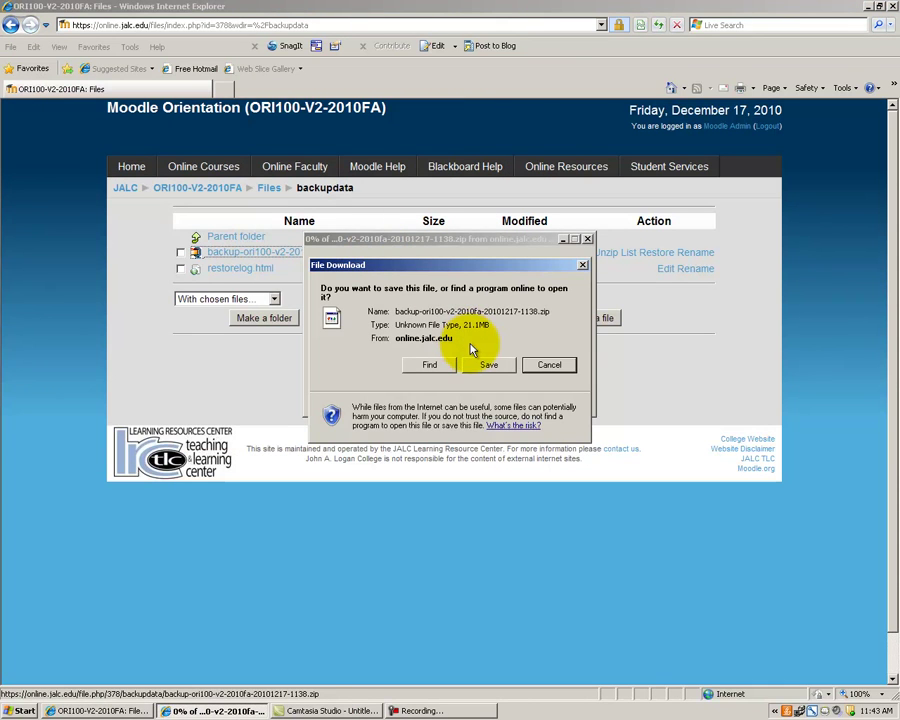
left_click(488, 365)
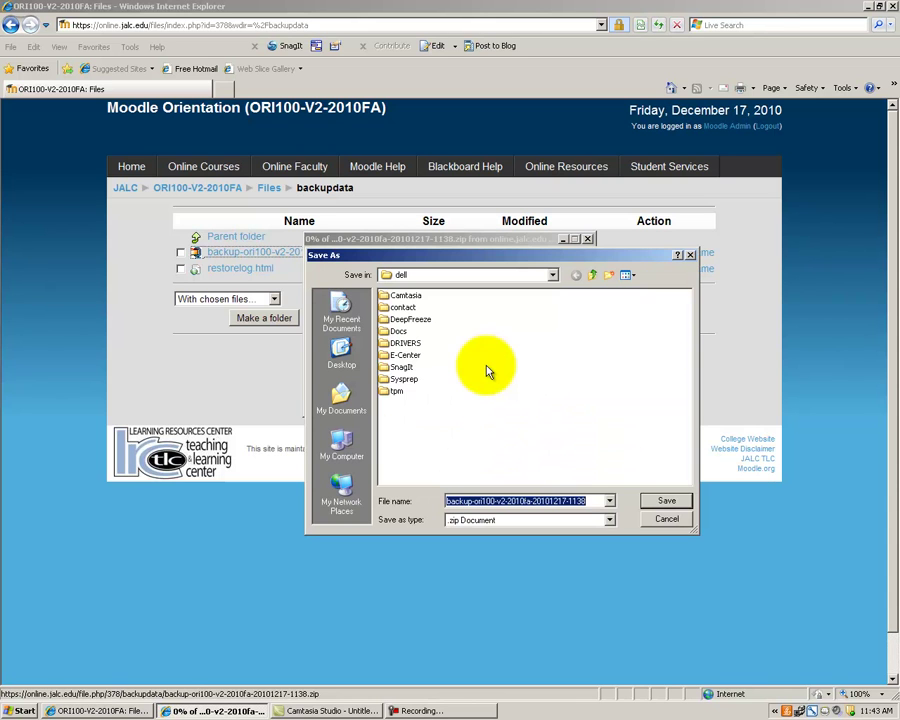
left_click(339, 355)
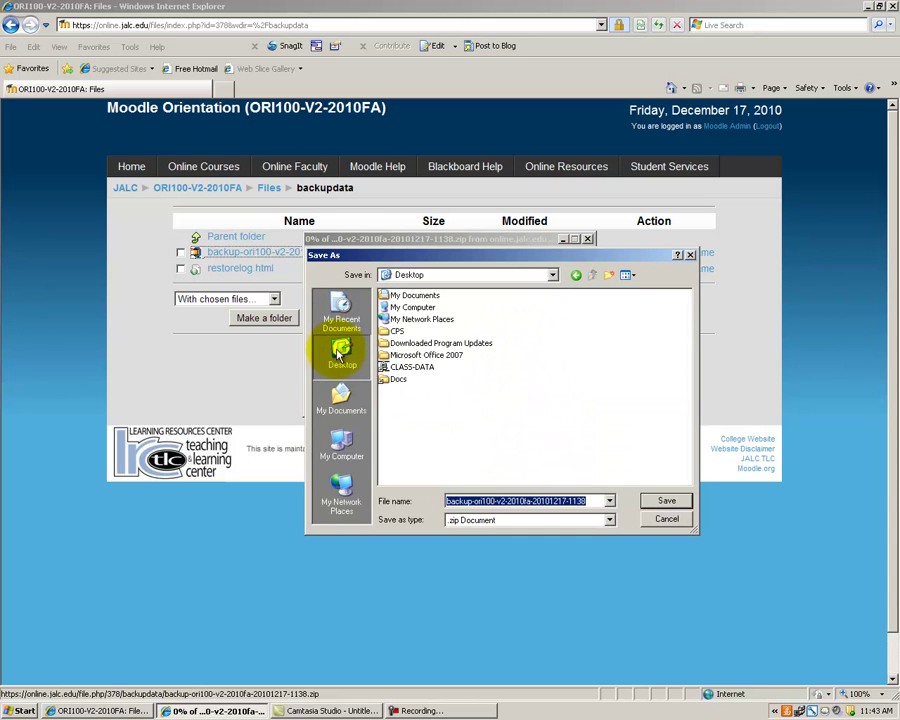
left_click(667, 501)
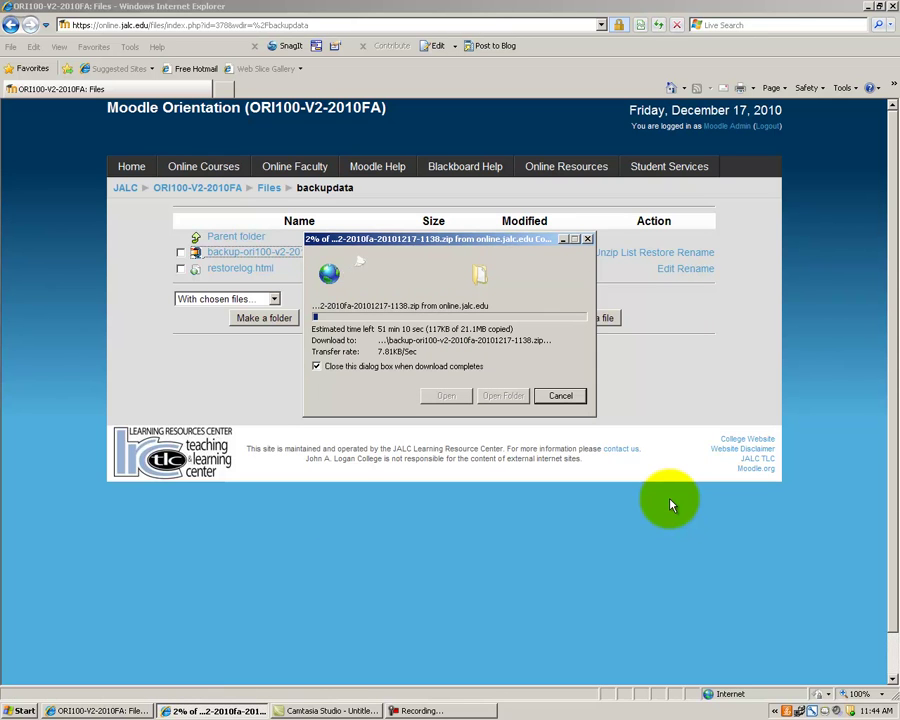
left_click(656, 398)
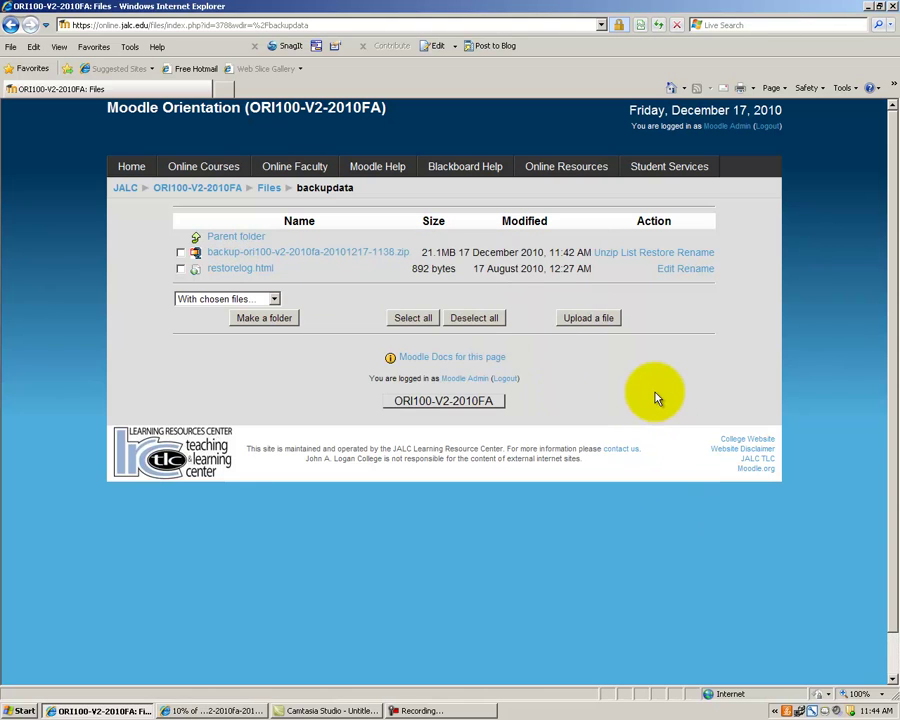
right_click(355, 255)
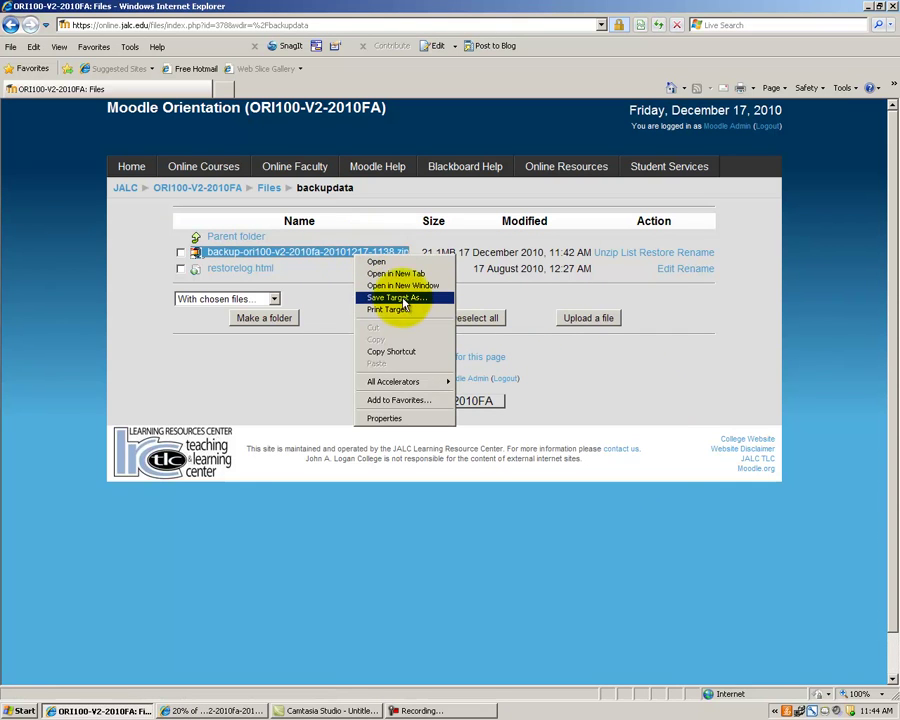
left_click(401, 297)
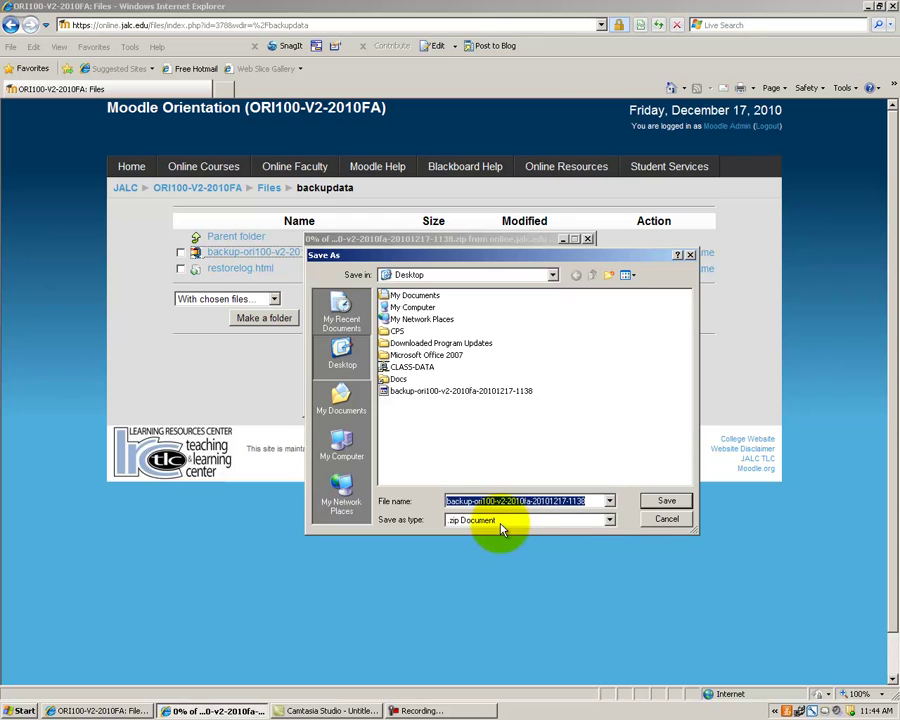
left_click(673, 524)
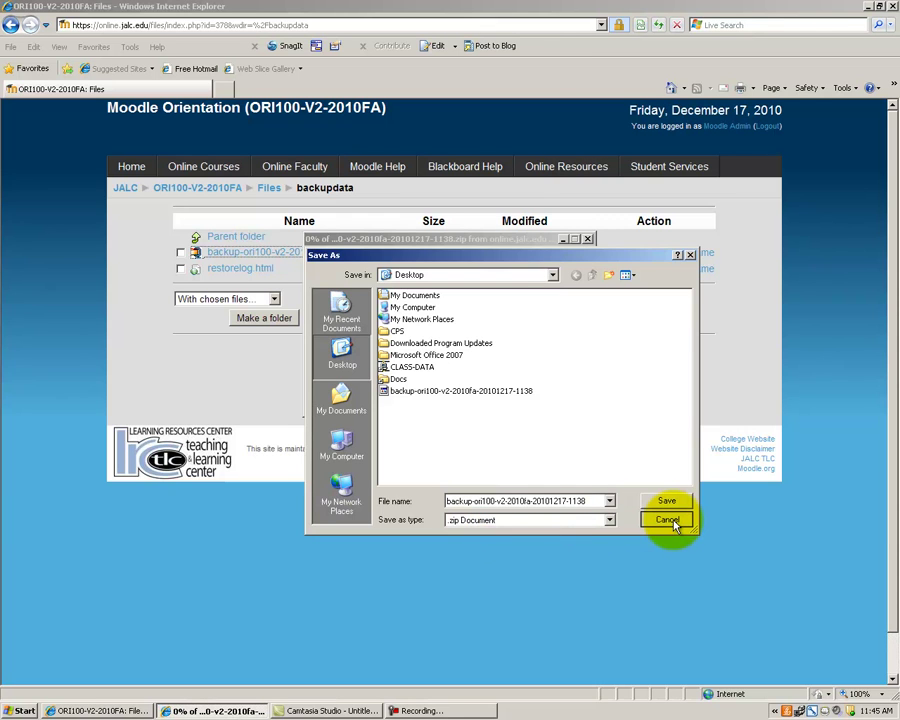
Step: Cancel the open save dialog and completely delete backup-ori100-v2-2010fa-20101217-1138.zip from the course's backupdata folder
left_click(673, 524)
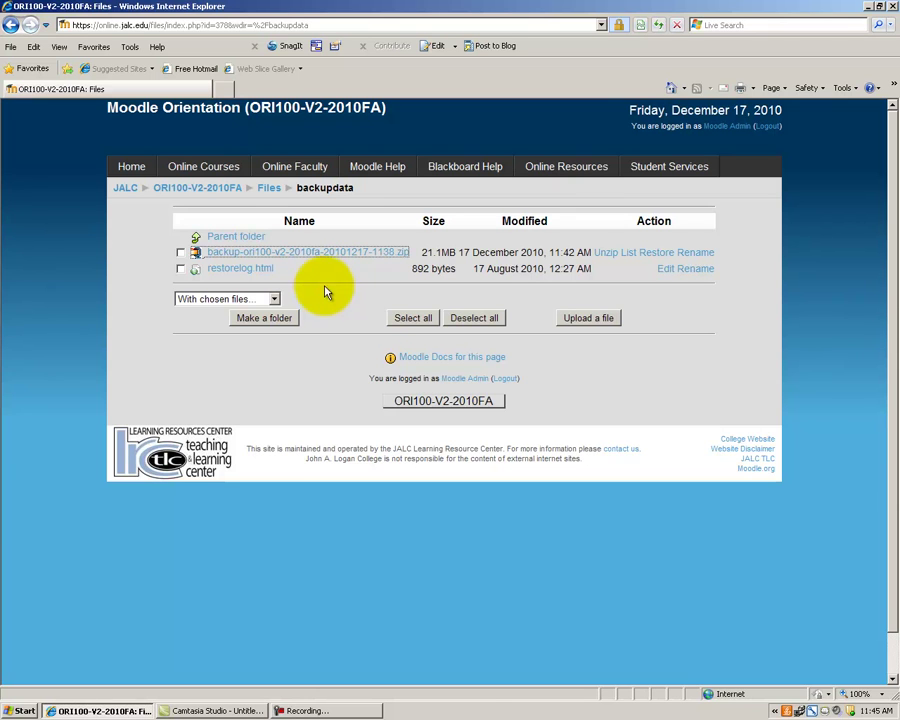
left_click(181, 255)
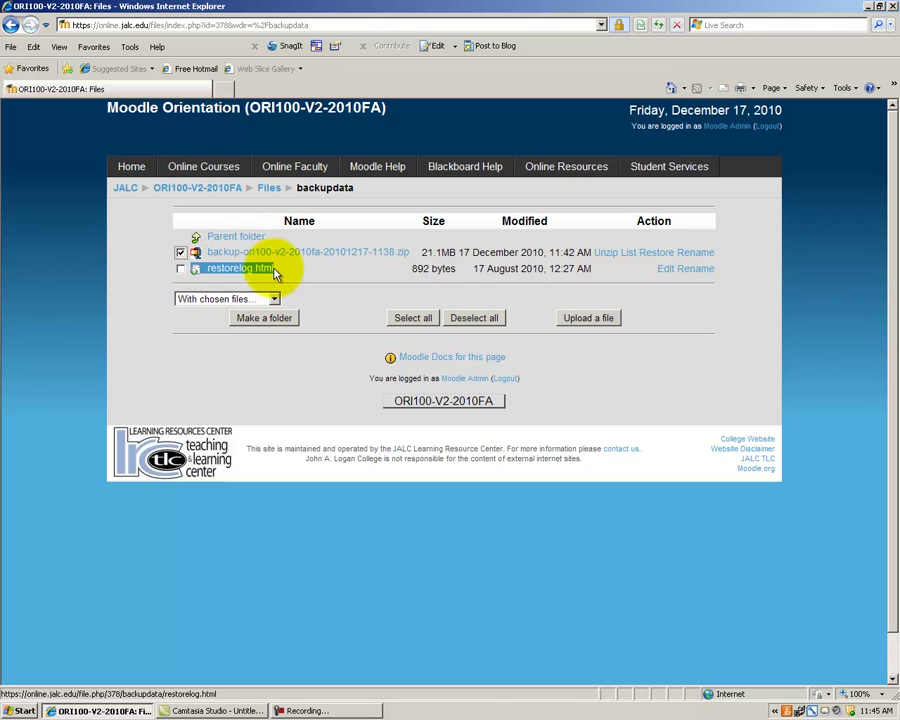
left_click(275, 300)
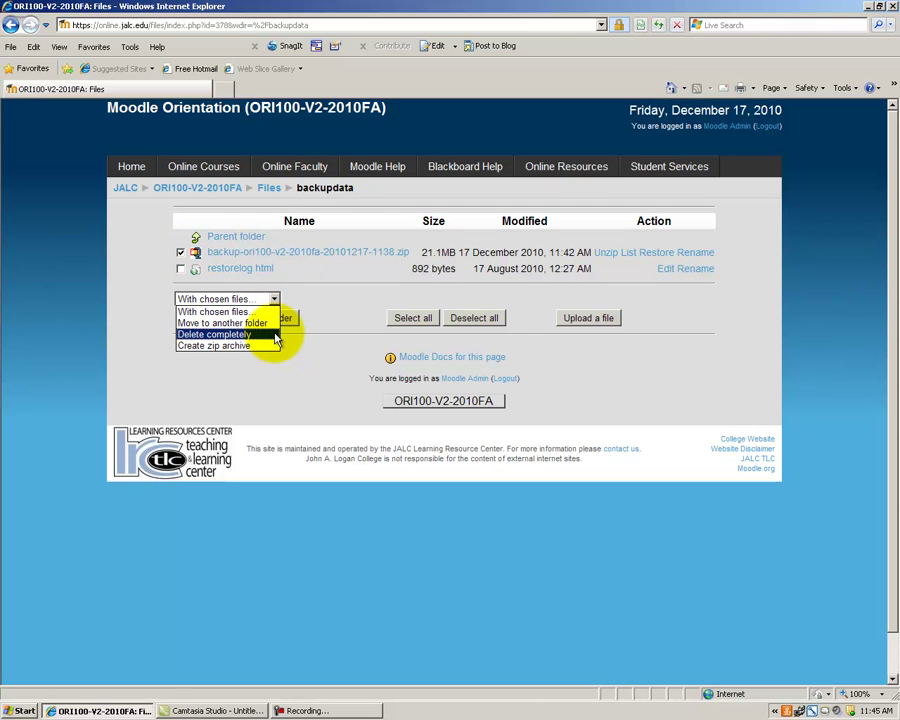
left_click(276, 336)
left_click(428, 331)
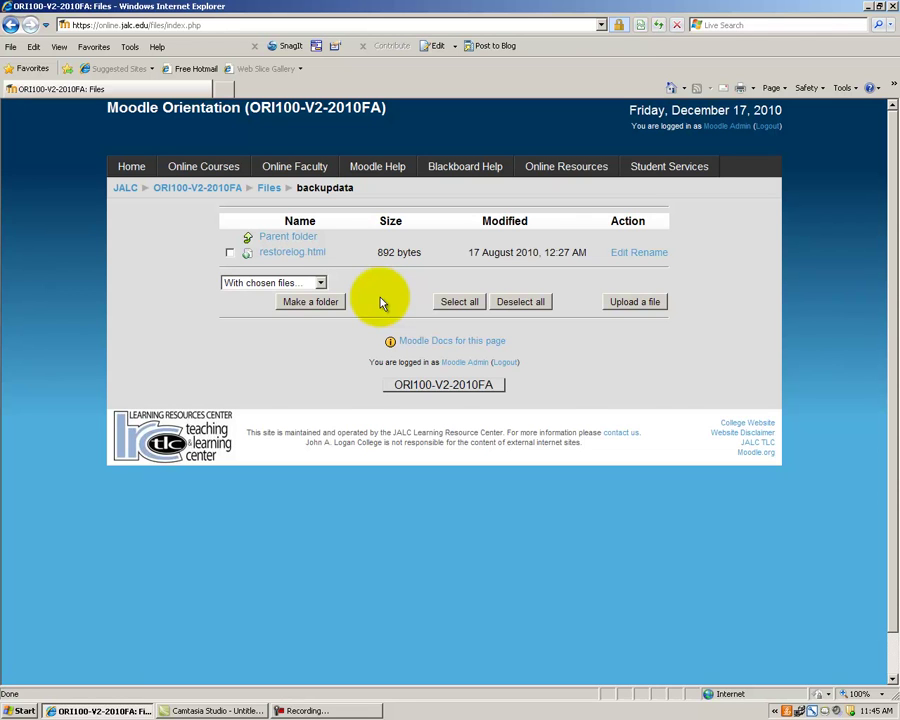
Step: Return to the ORI100-V2-2010FA course page and reopen the backupdata folder from the course files to check its contents
left_click(216, 196)
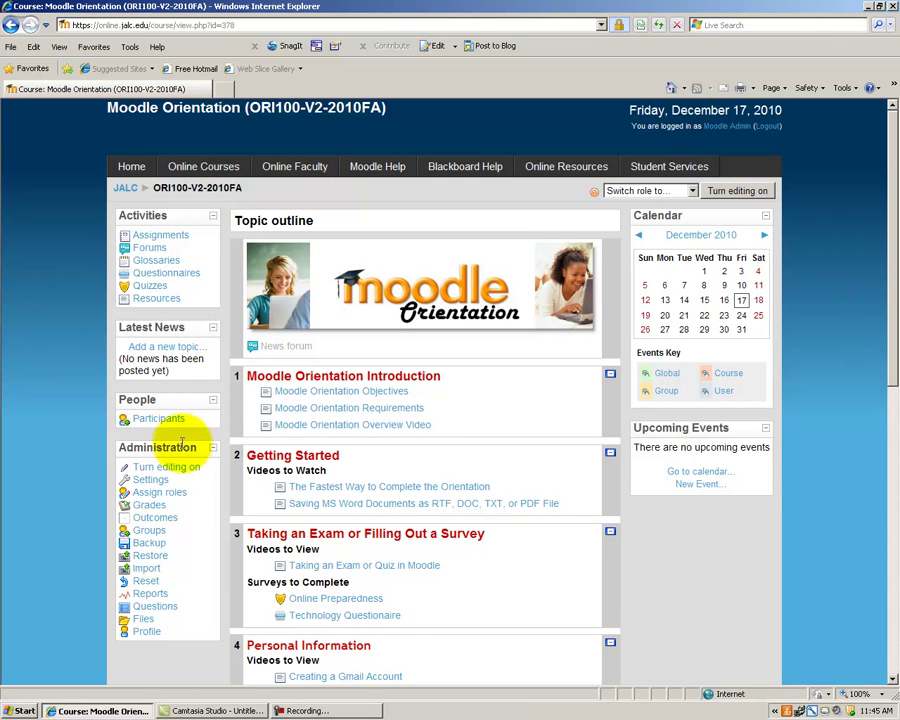
left_click(190, 518)
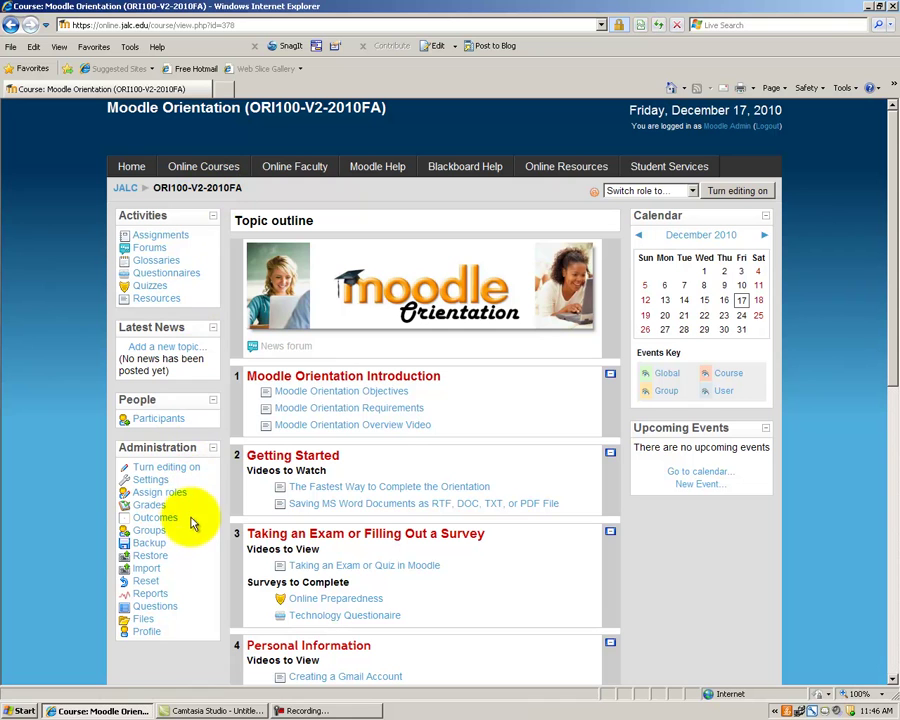
left_click(149, 624)
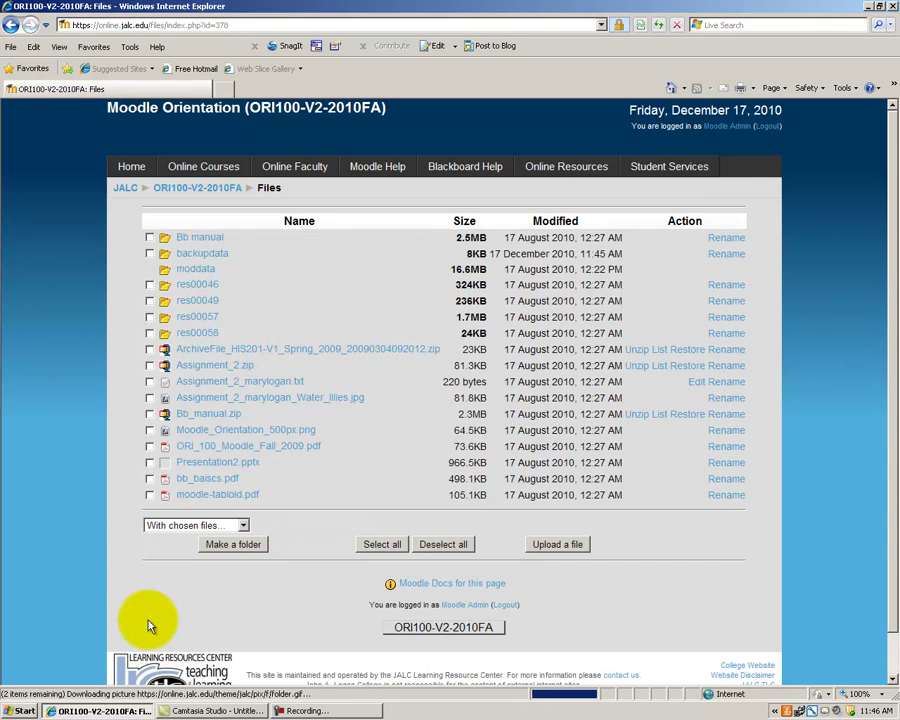
double_click(220, 466)
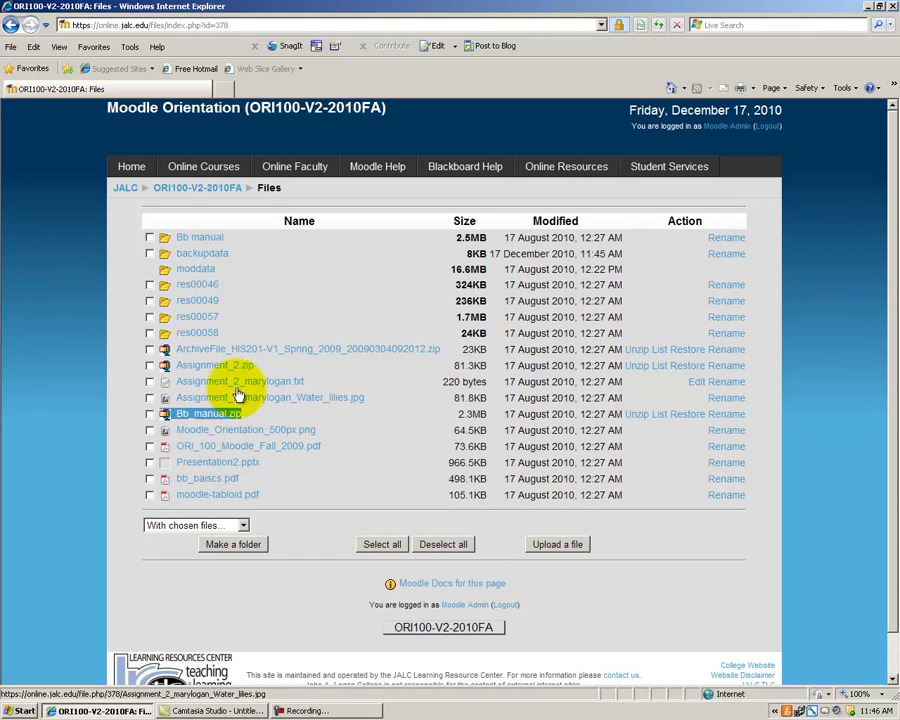
double_click(222, 256)
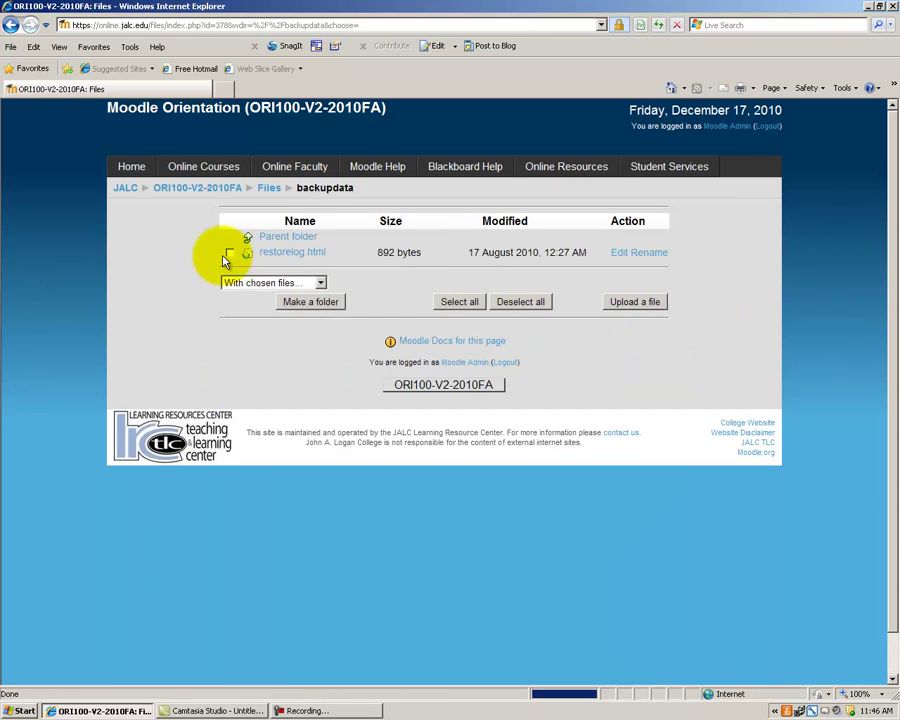
double_click(305, 254)
left_click(340, 265)
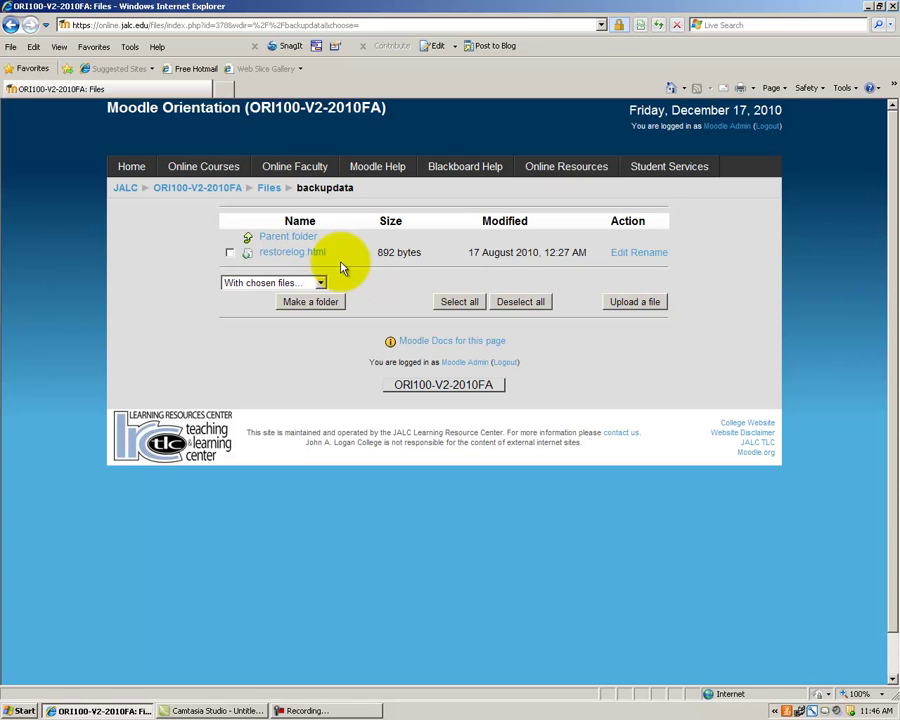
triple_click(270, 259)
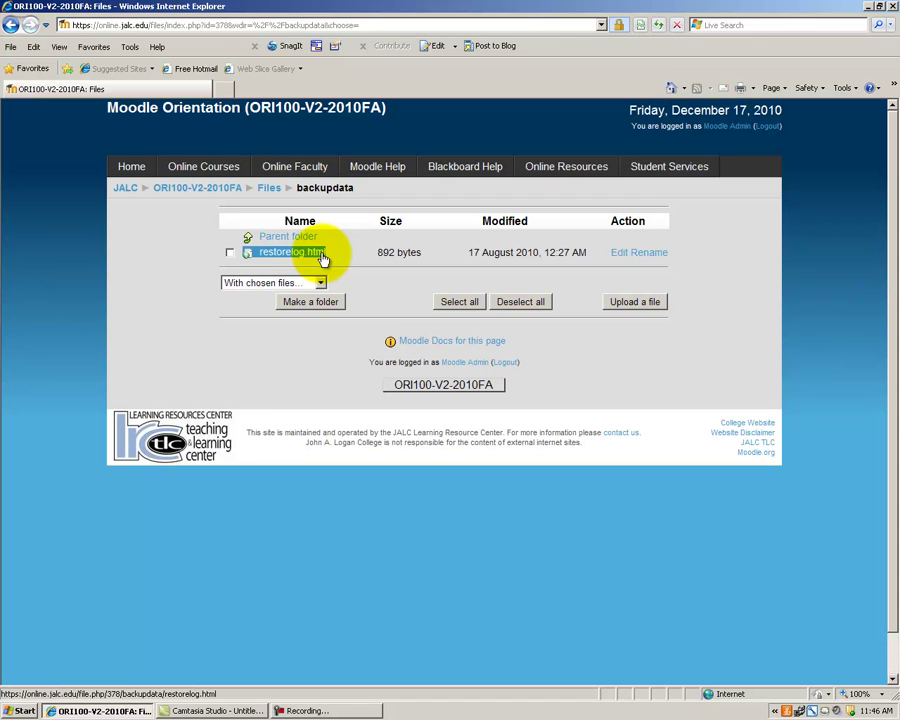
left_click(322, 260)
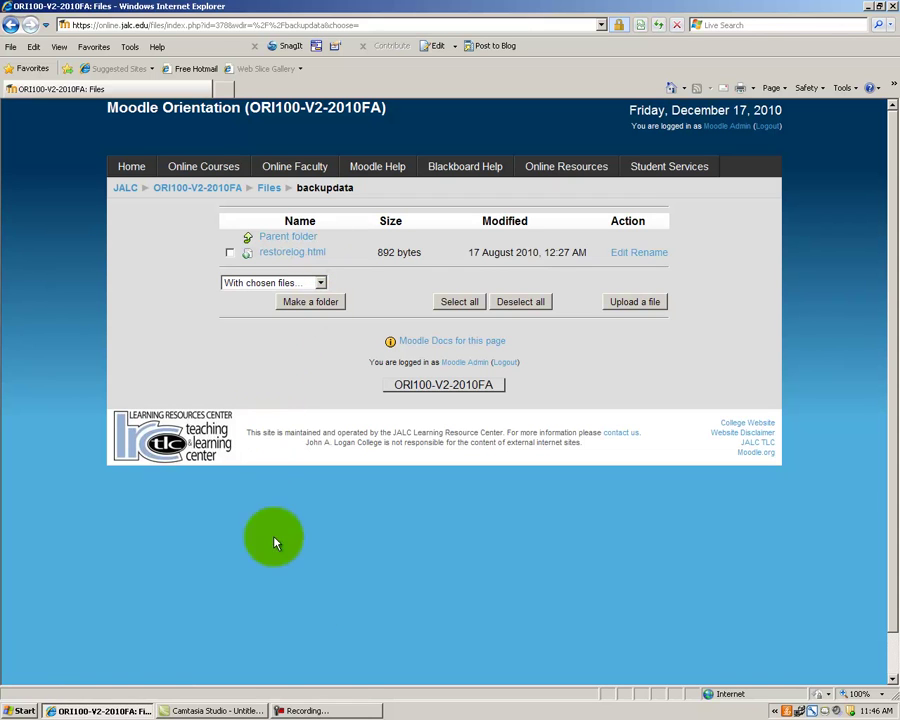
left_click(342, 711)
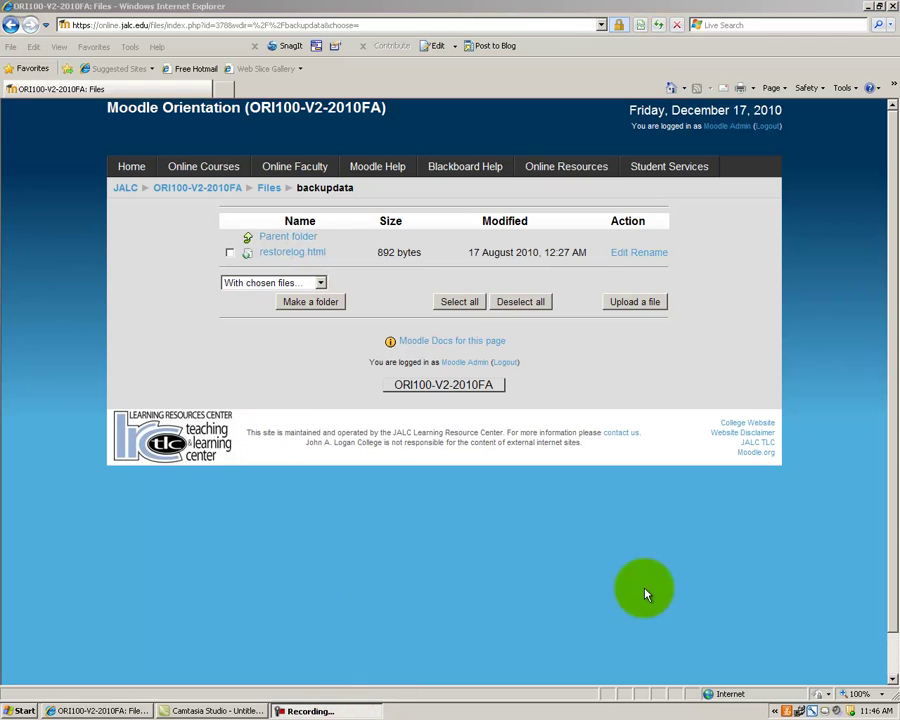